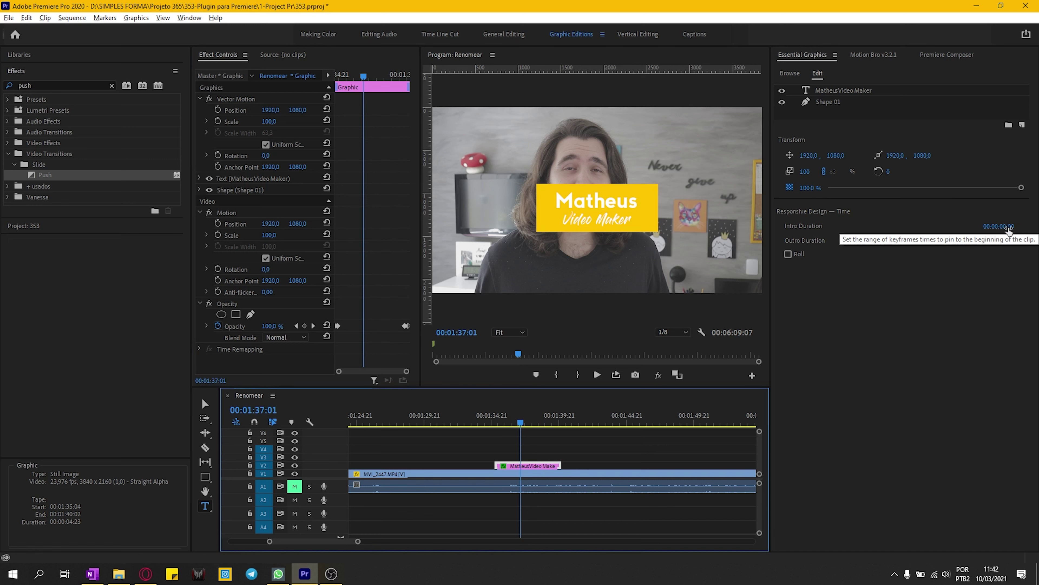
Set both the intro and outro durations of the lower-third graphic to 00:00:00:20.
click(1006, 226)
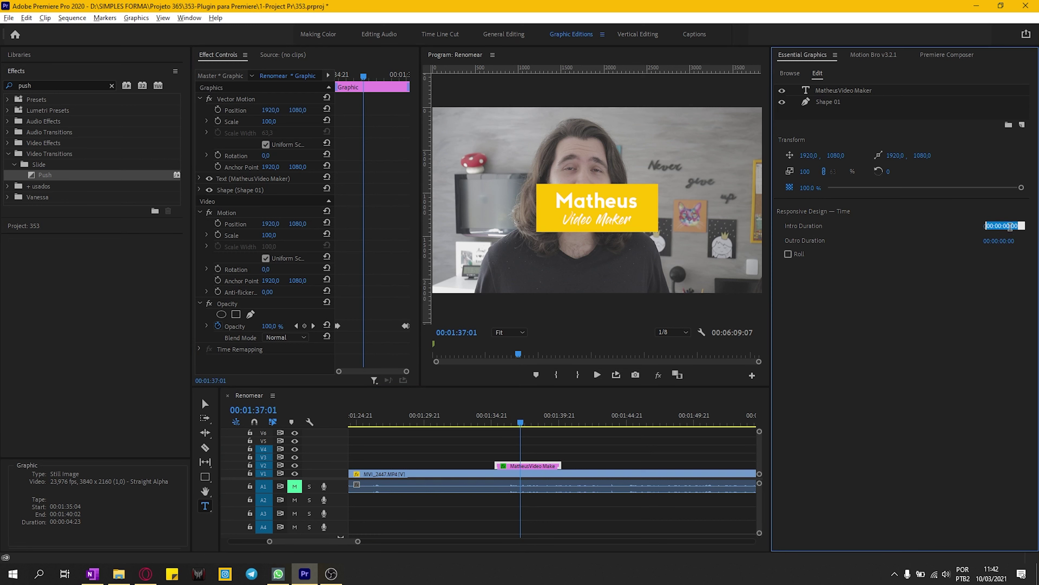
text(20)
key(Return)
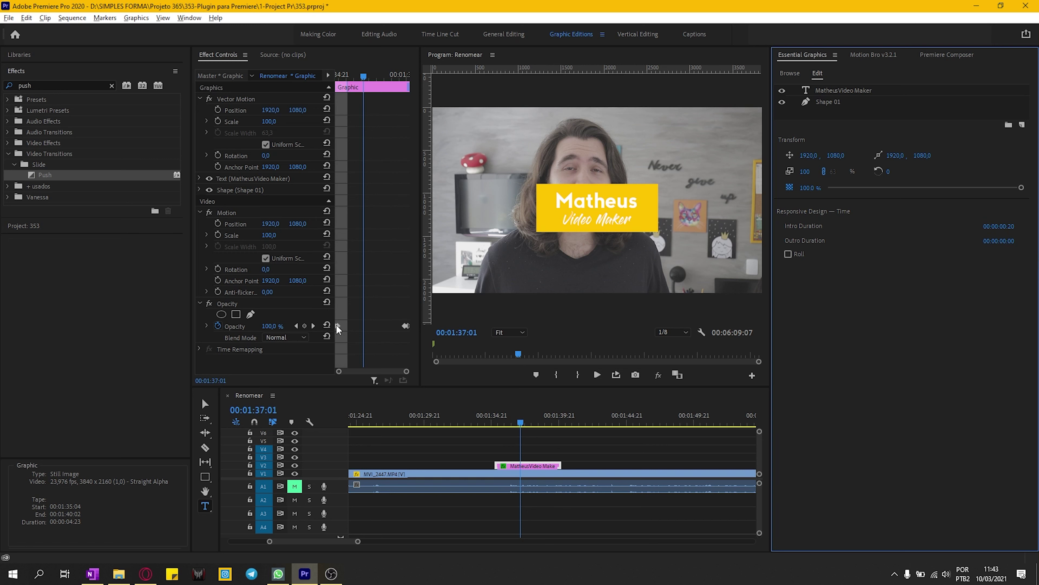
click(999, 240)
text(20)
key(Return)
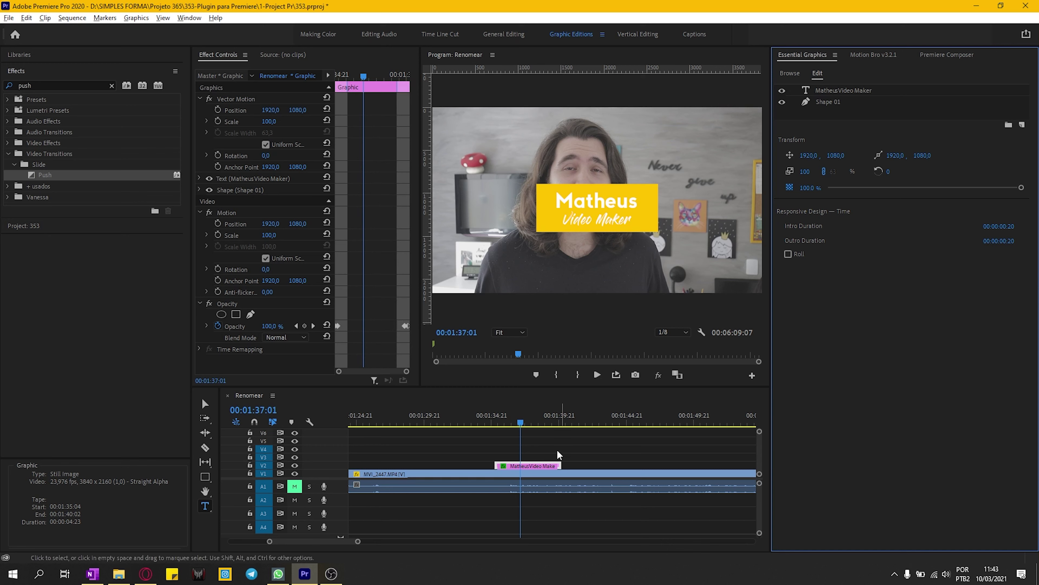
Lengthen the lower-third clip on V2 to 10 seconds and play back its fade-in and fade-out.
drag(560, 465, 631, 462)
drag(517, 417, 492, 424)
key(space)
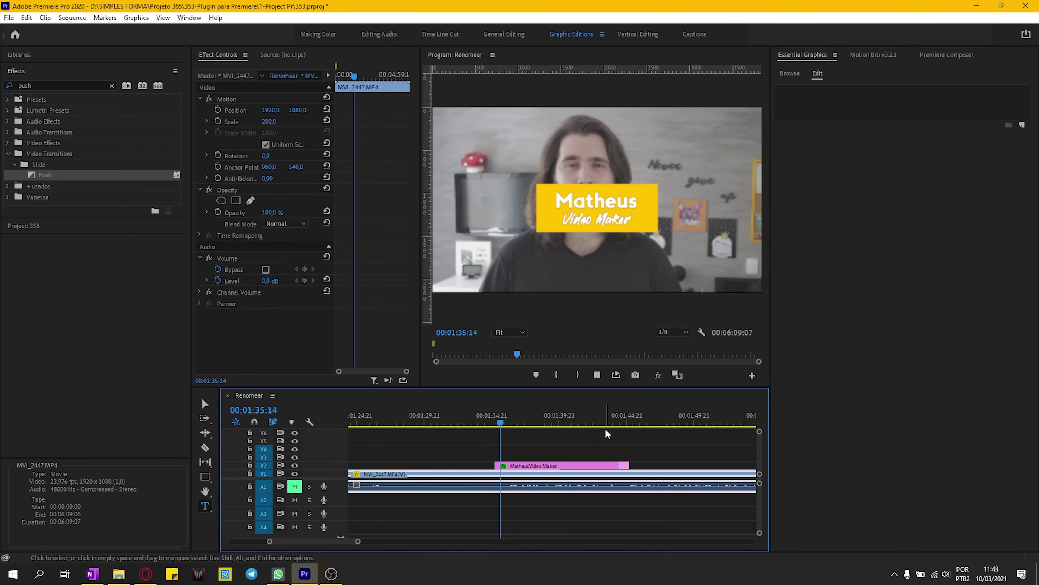
click(619, 465)
click(619, 421)
key(space)
key(space)
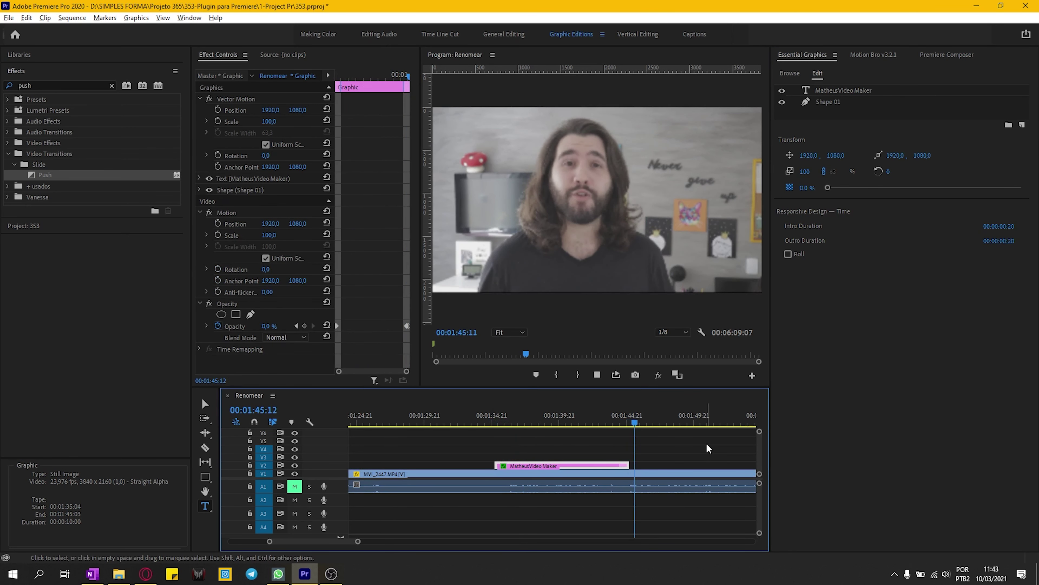
drag(580, 417, 540, 419)
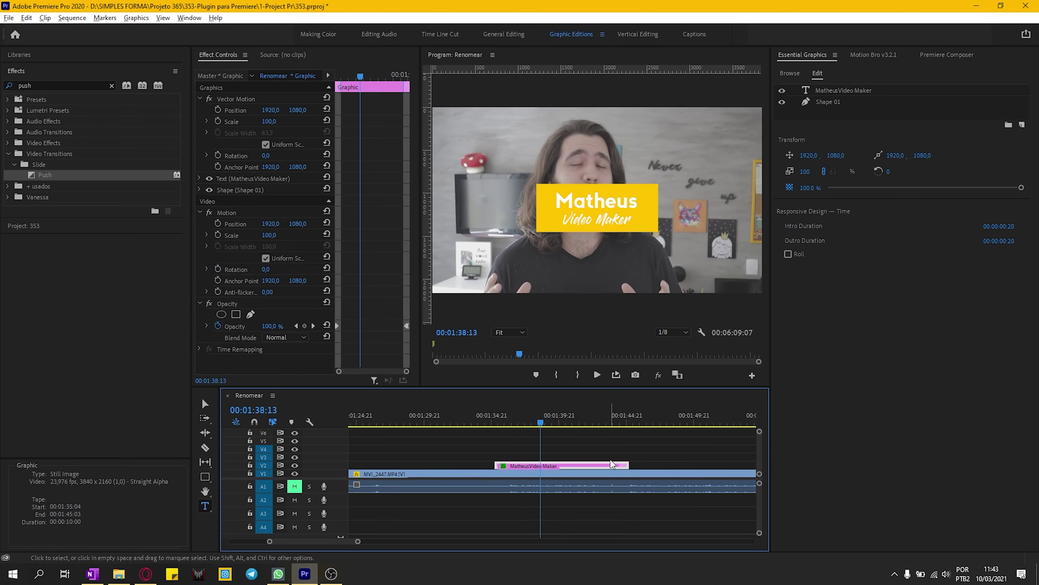
Export the graphic clip as a motion graphics template named "Lower Third SF" to the Simples Forma library.
right_click(563, 467)
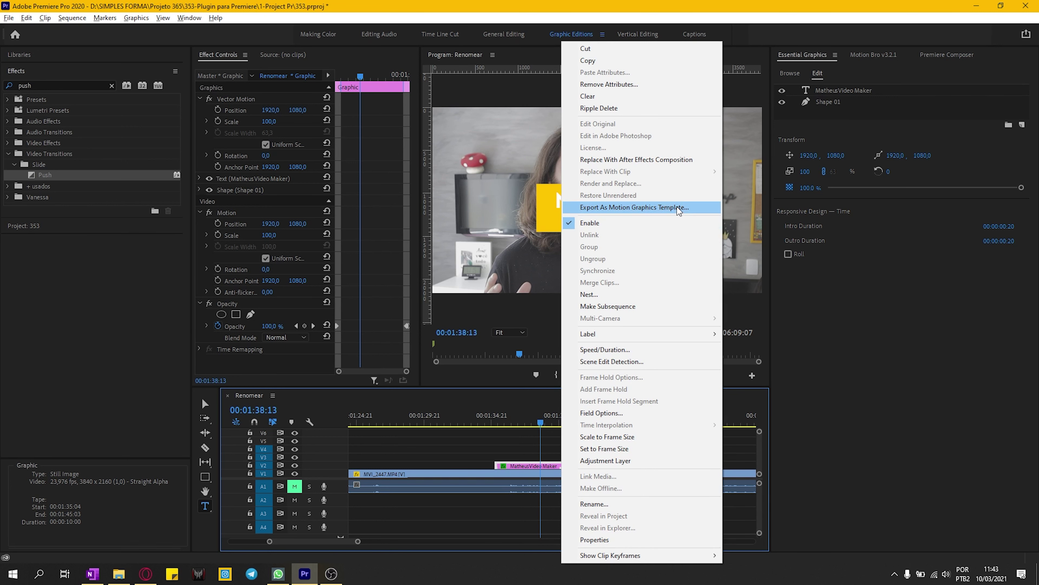
click(692, 209)
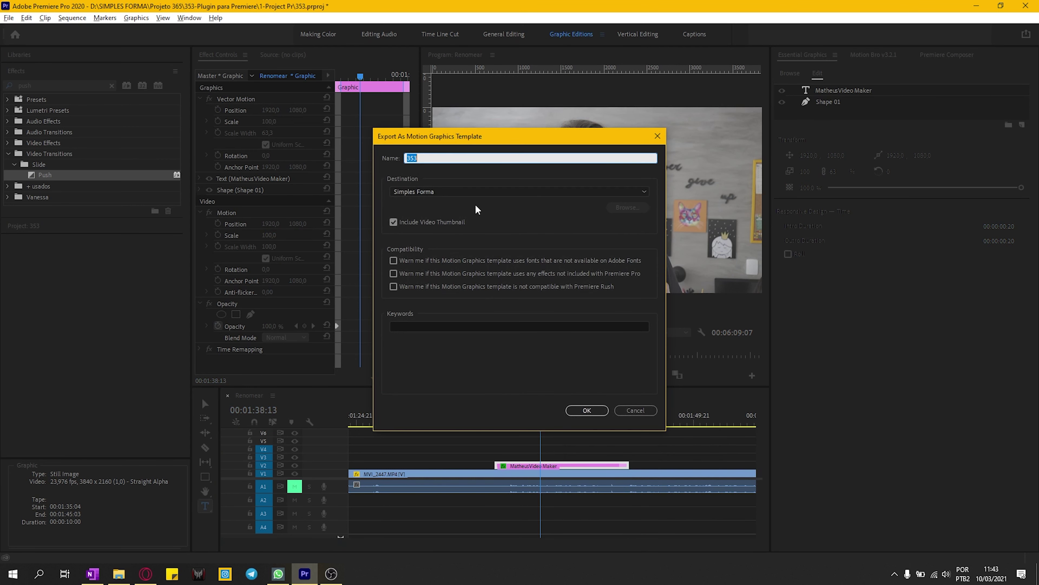
text(Lo)
click(468, 192)
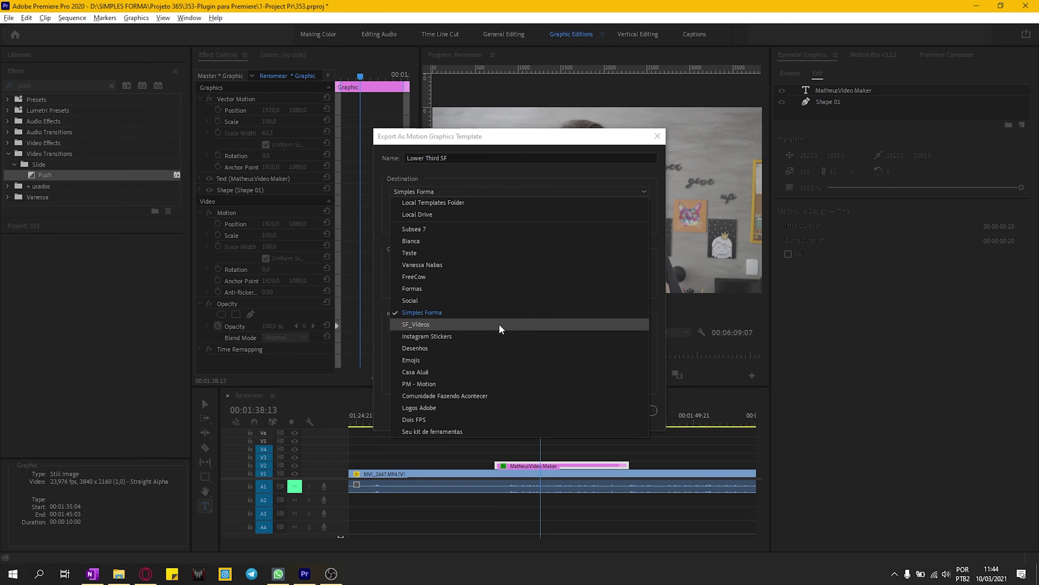
click(441, 314)
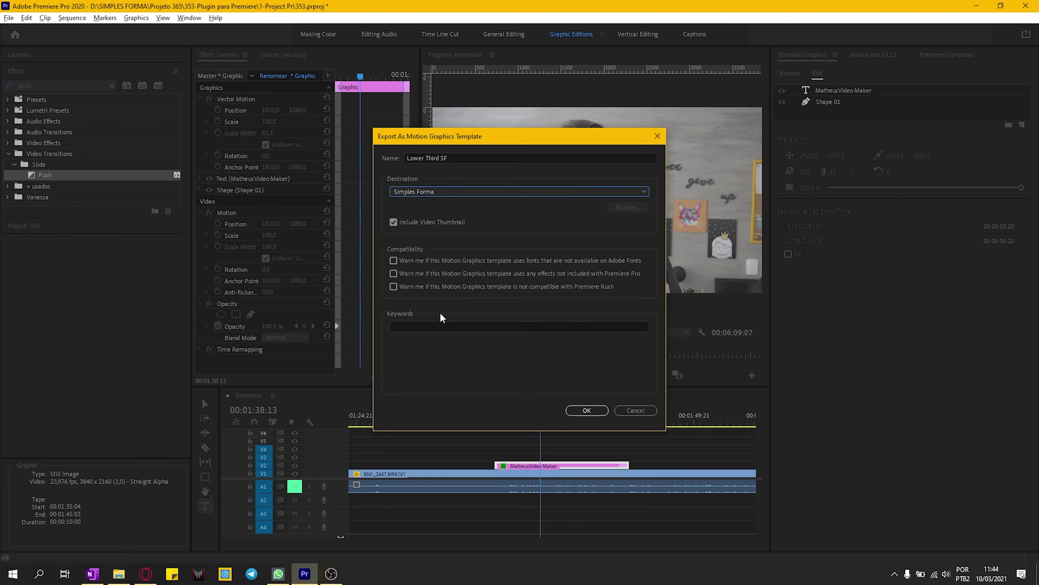
click(586, 414)
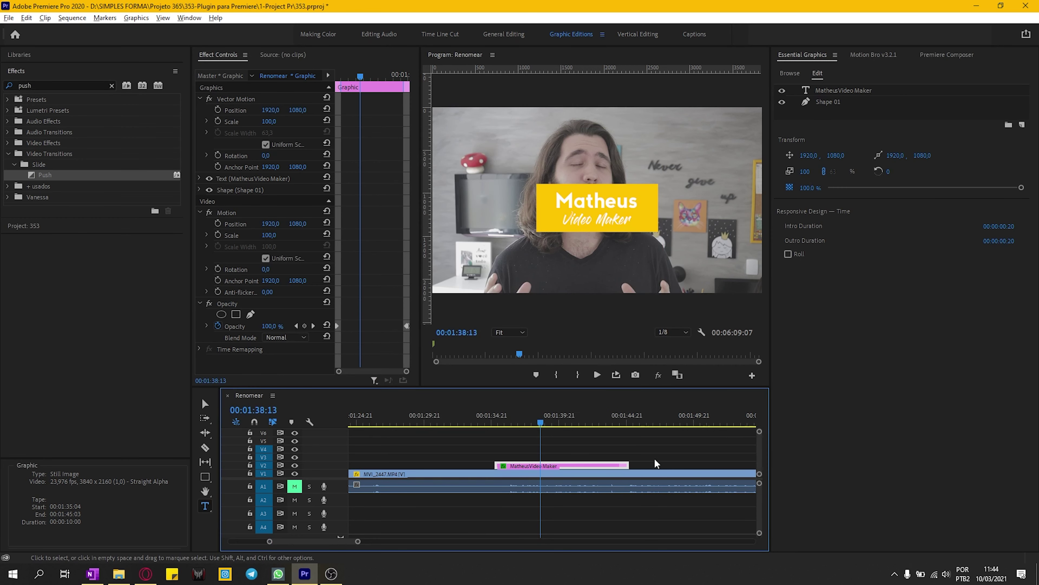
Place the Lower Third SF template from the Simples Forma library on V2 at 00:01:59:11 and preview it.
click(54, 52)
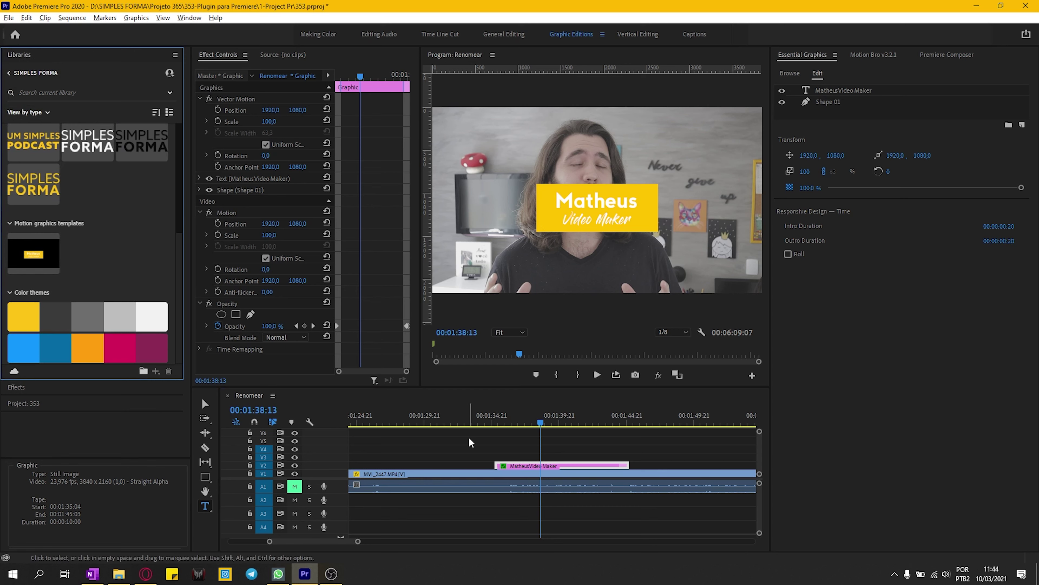
scroll(602, 459, down, 4)
scroll(602, 459, down, 2)
click(466, 420)
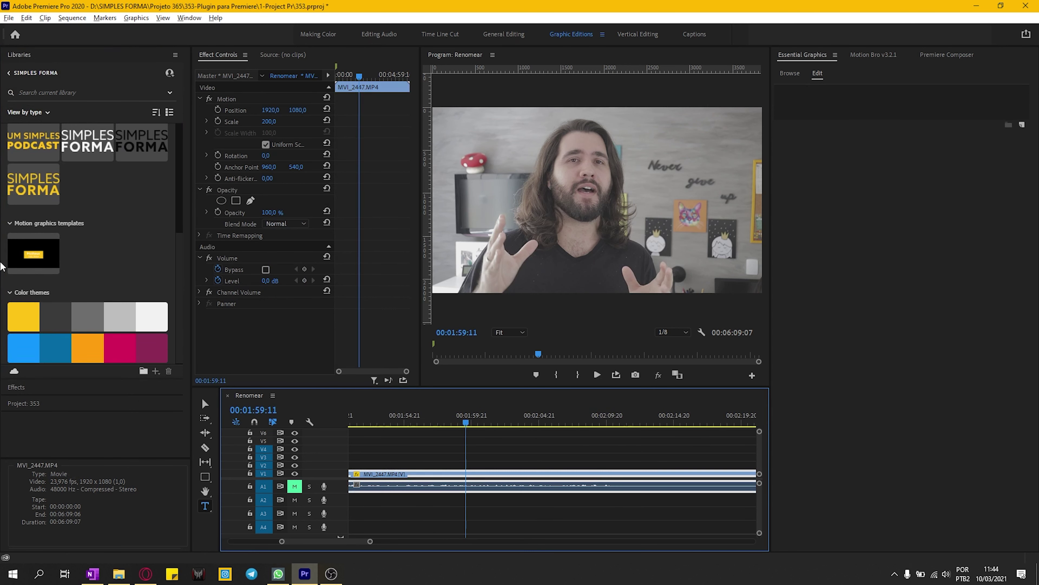
drag(33, 255, 477, 466)
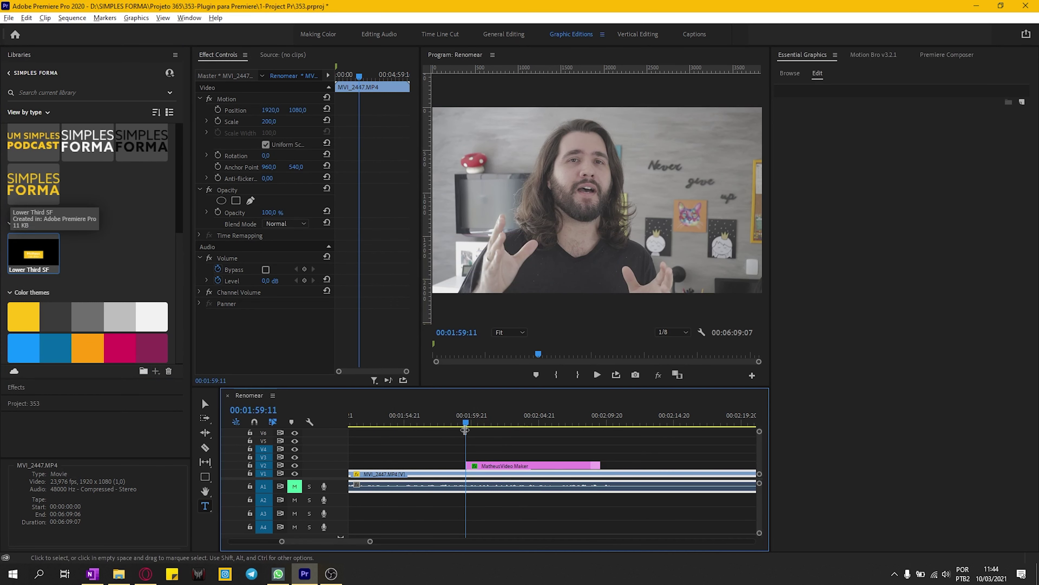
drag(475, 417, 528, 418)
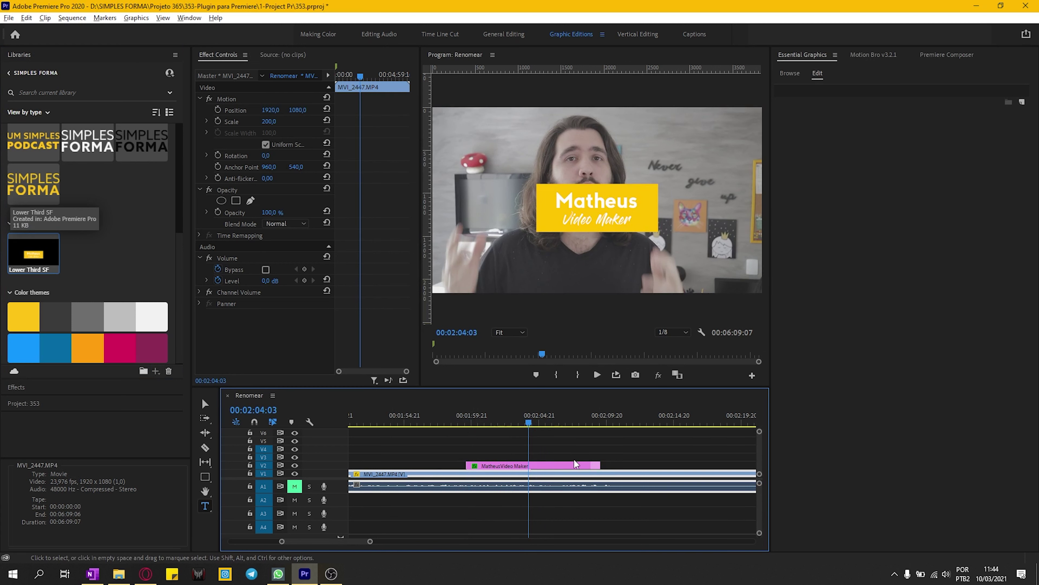
Replace the new lower third's text with another person's first name and "Motion Designer" on a second line.
click(577, 466)
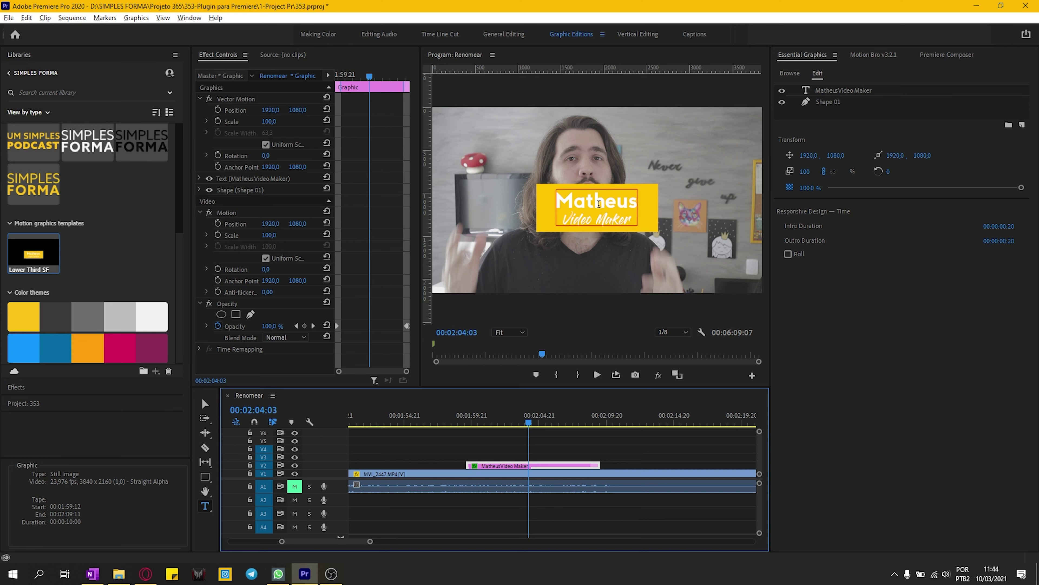
click(834, 103)
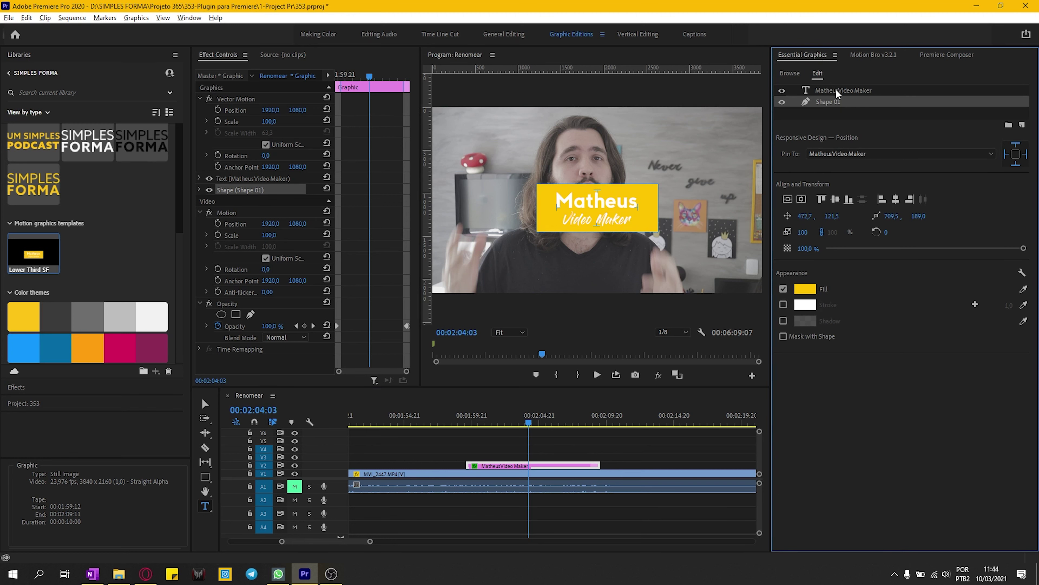
click(874, 94)
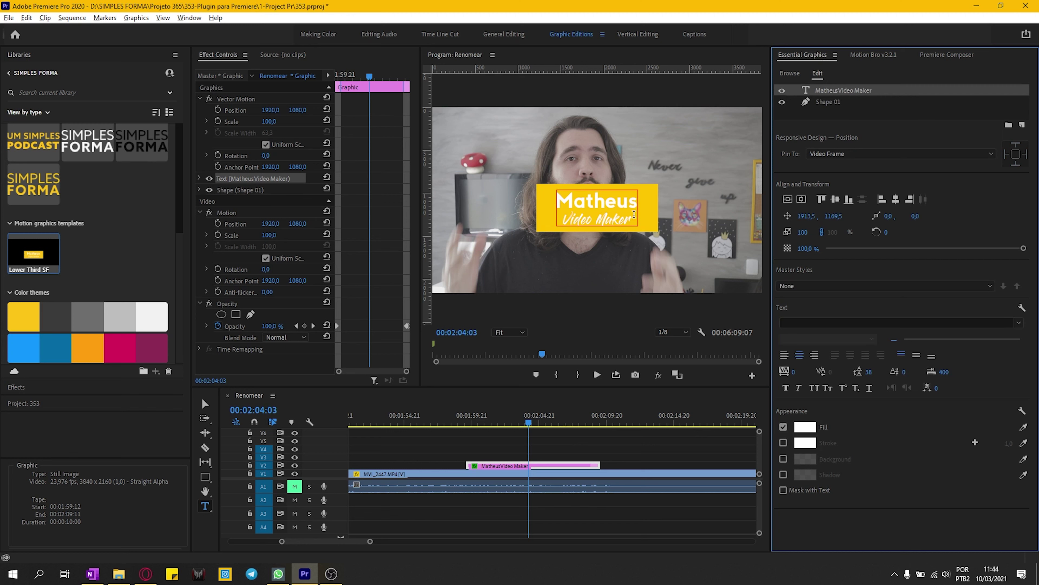
click(627, 207)
key(ctrl+a)
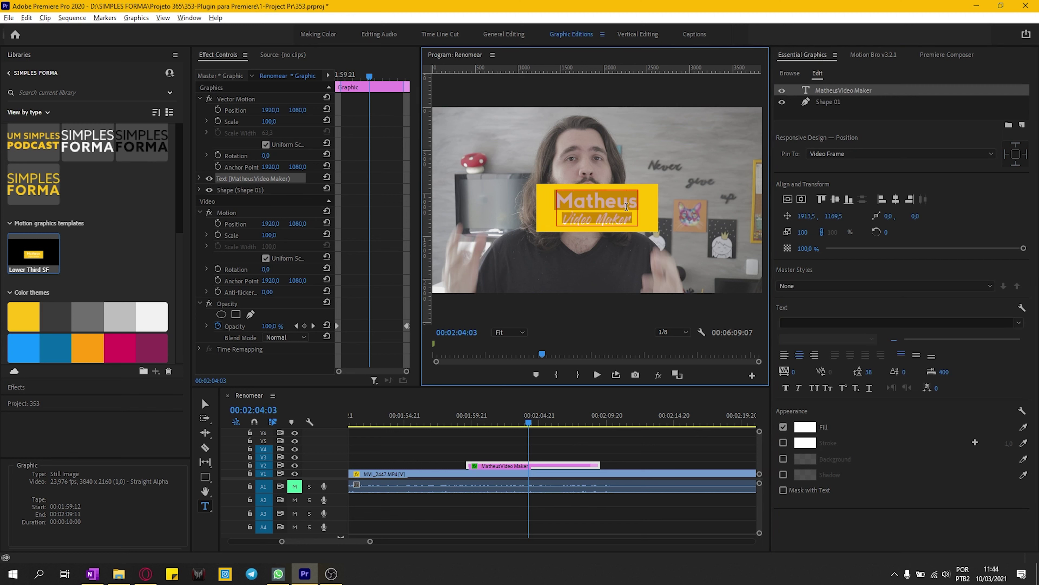
text(Bianca)
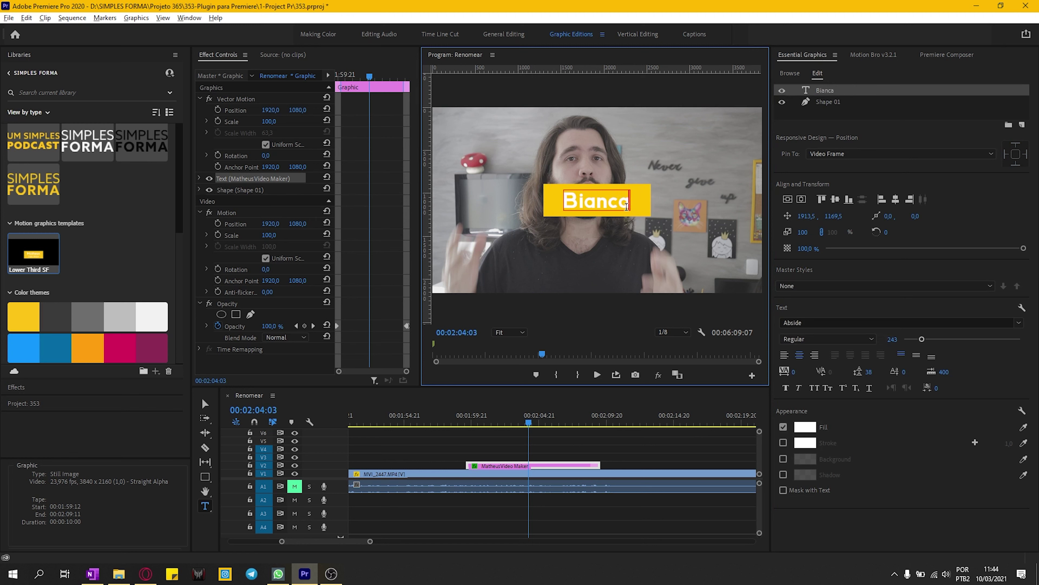
key(Return)
text(M)
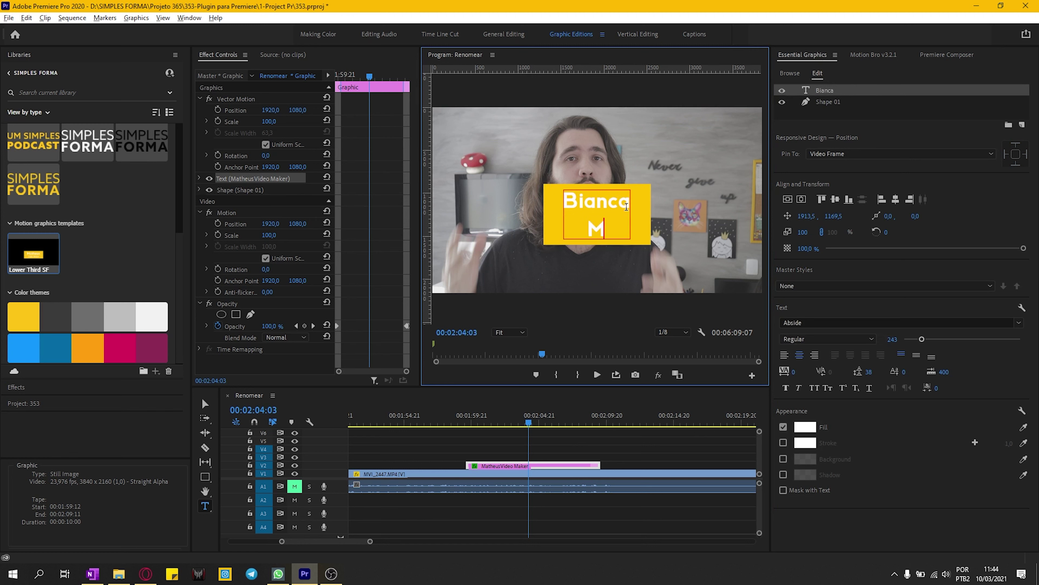
text(otion Designer)
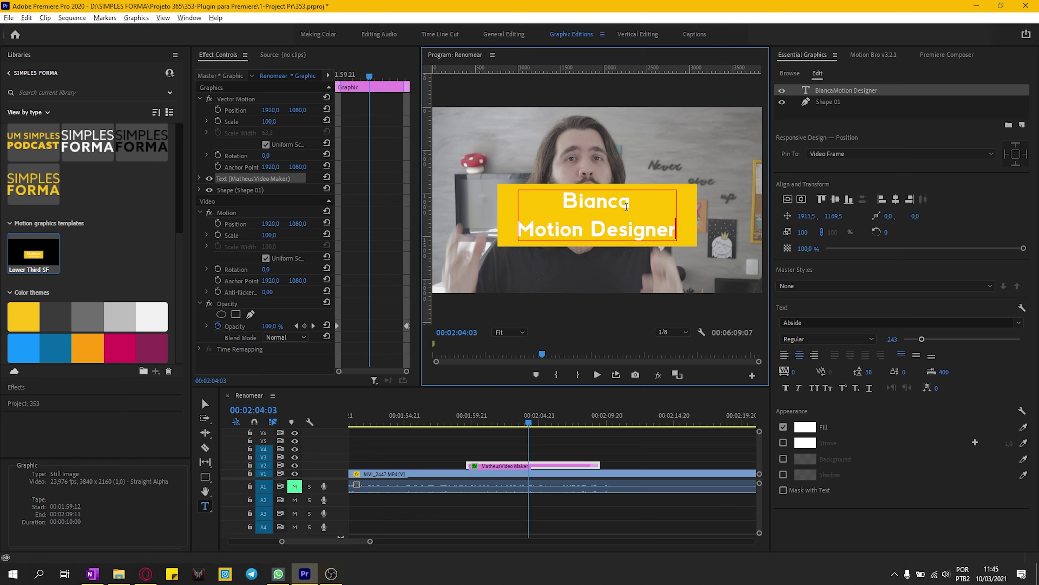
Format the "Motion Designer" line in the Gloss And Bloom font at size 97.
triple_click(668, 225)
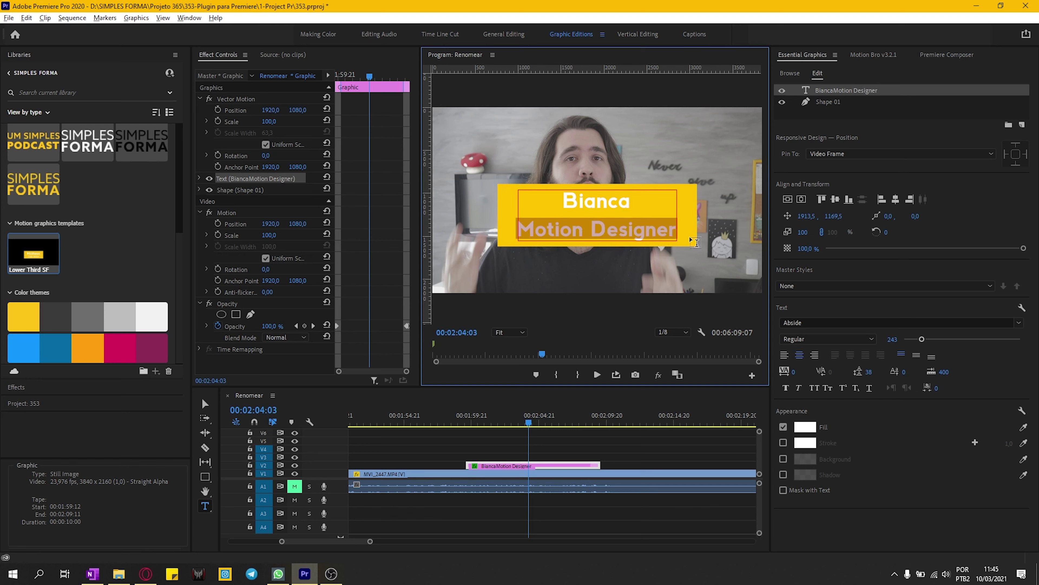
click(848, 320)
text(glos)
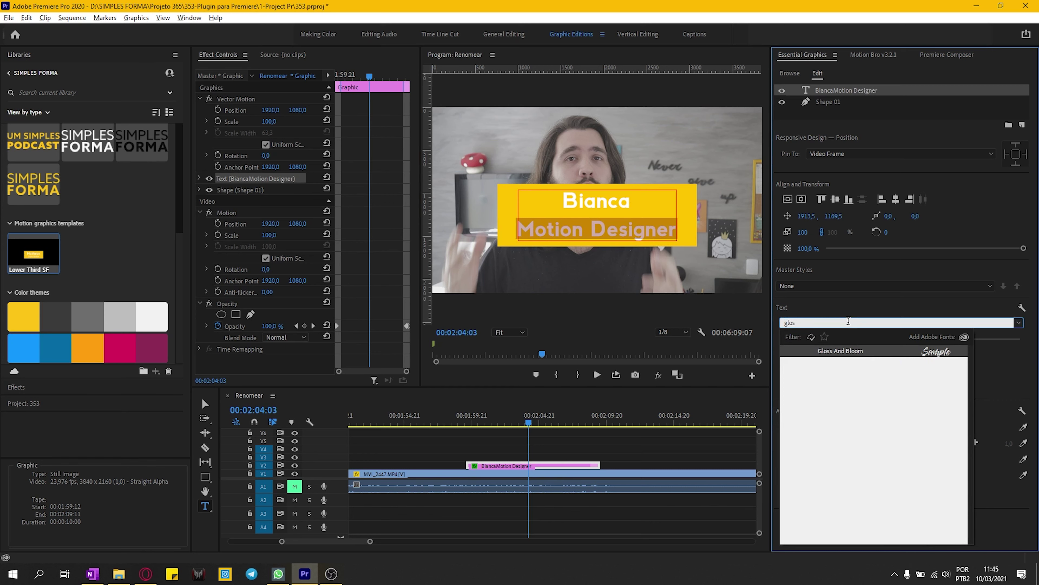
key(Return)
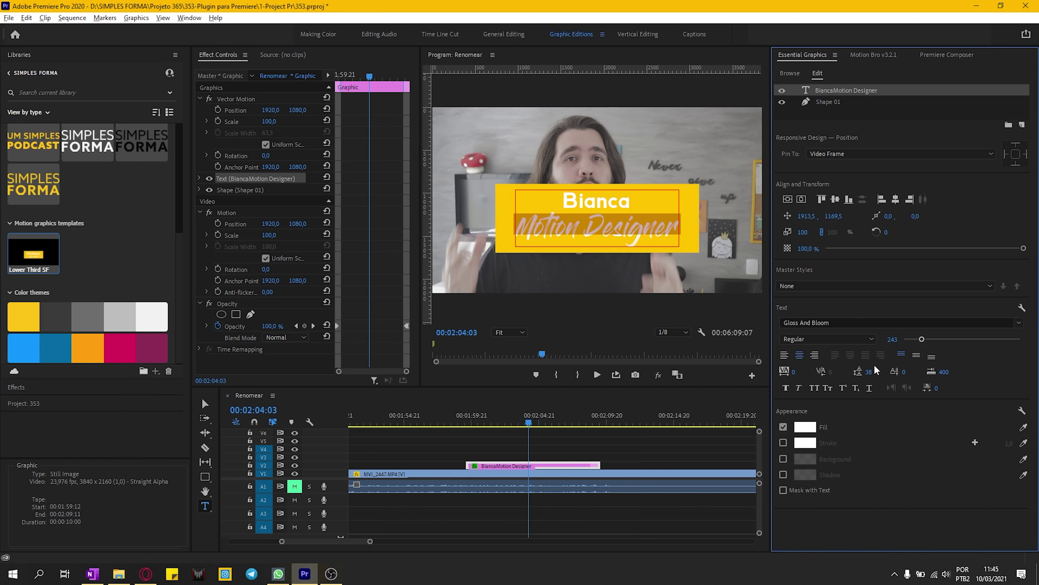
drag(919, 340, 911, 342)
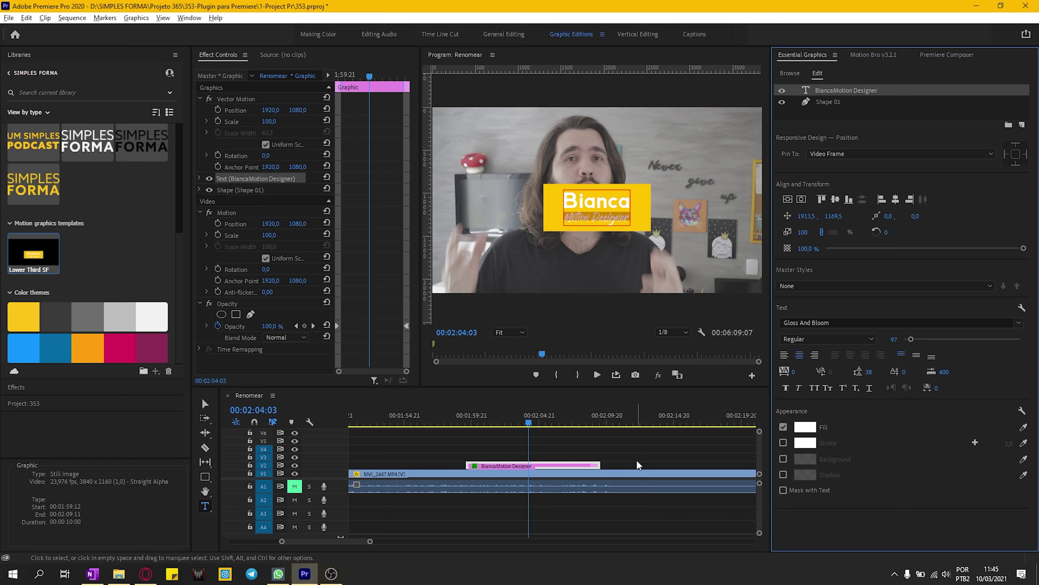
Compare the two lower-third clips along the timeline.
click(649, 464)
key(minus)
key(minus)
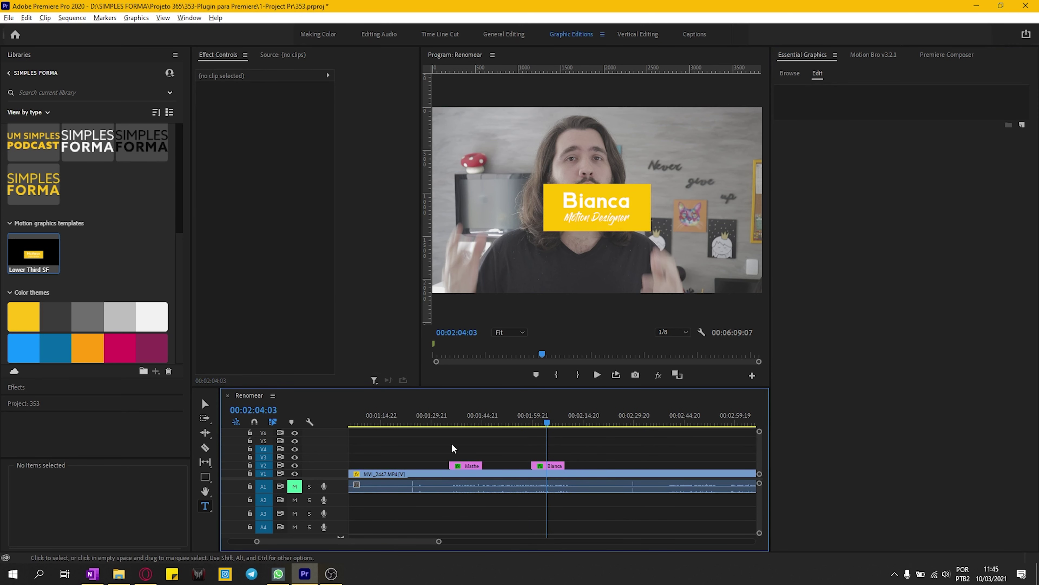
click(553, 421)
click(466, 420)
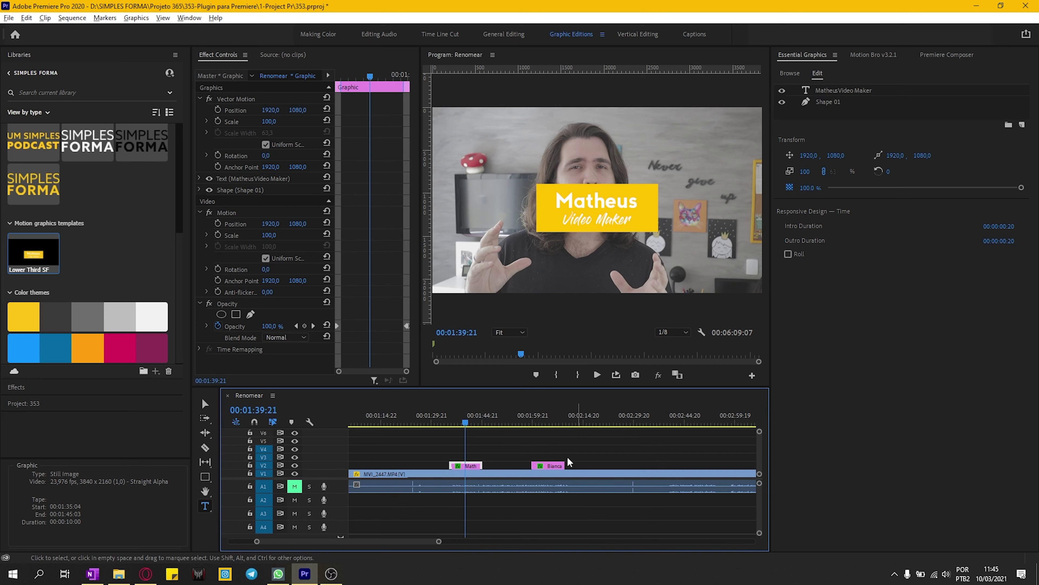
Change the fill of the second lower third's background shape to blue 0F2EA2.
click(550, 414)
click(551, 467)
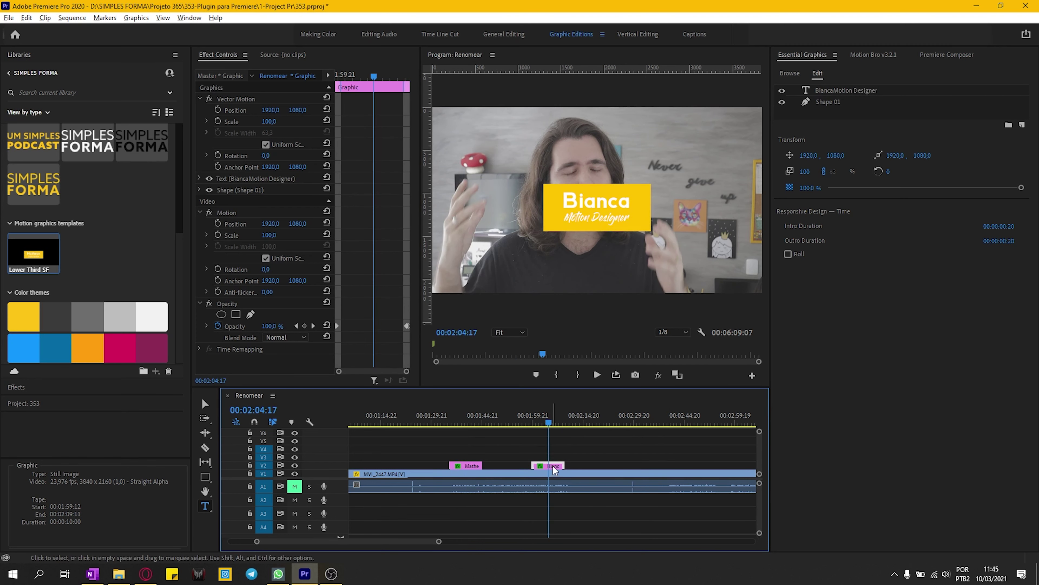
click(824, 102)
click(805, 289)
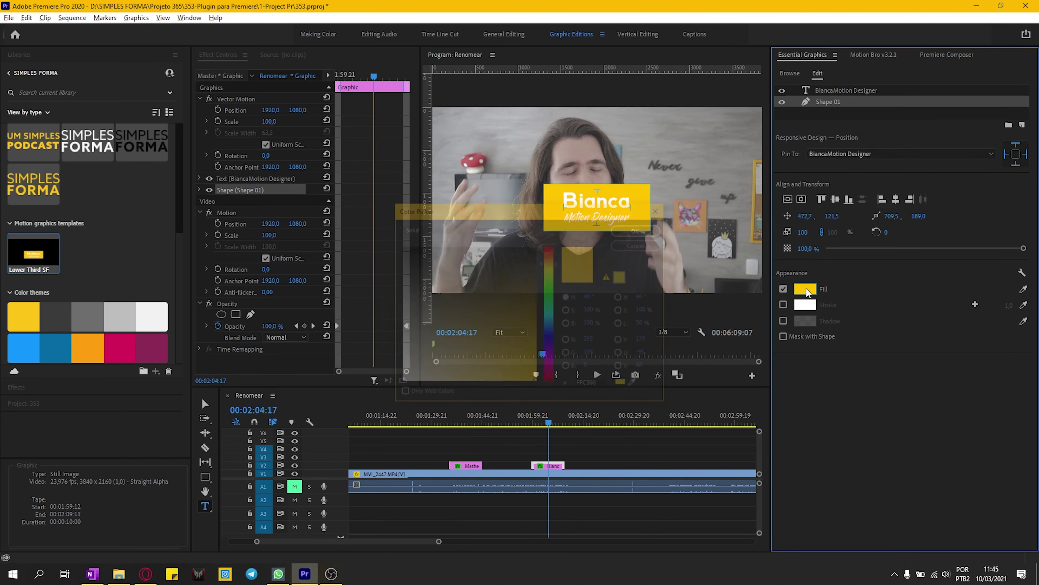
click(523, 331)
click(549, 333)
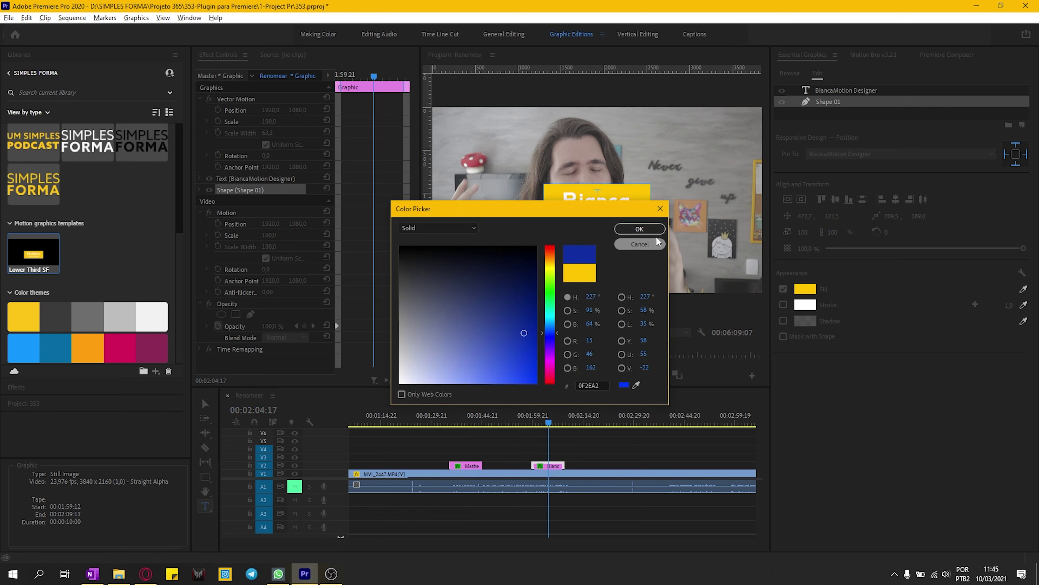
click(639, 229)
Add a white FFFFFF shadow to the blue background shape with distance 16.9 and blur 47.
click(784, 321)
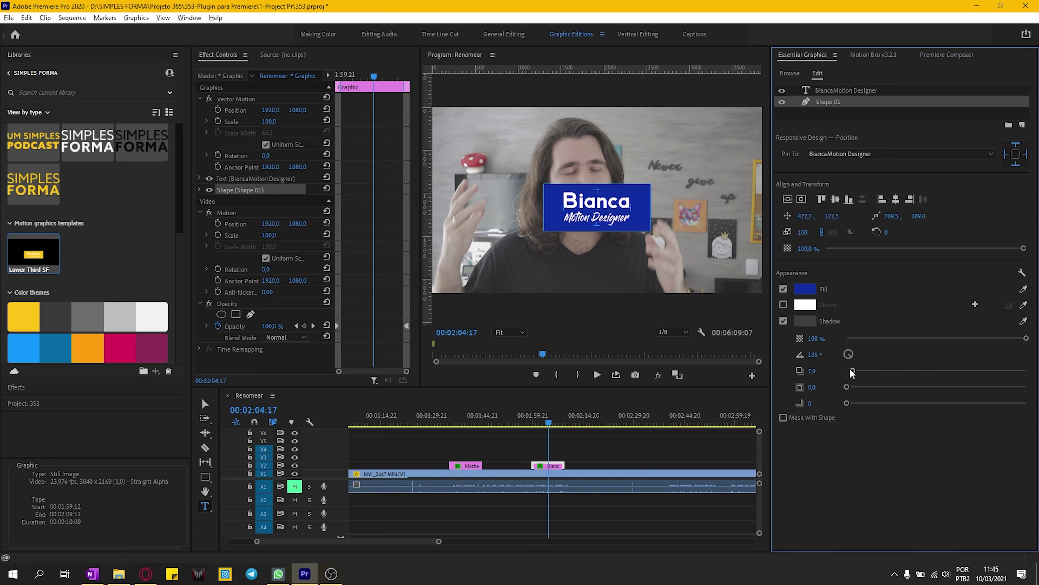
drag(853, 370, 859, 370)
click(806, 322)
drag(480, 384, 375, 471)
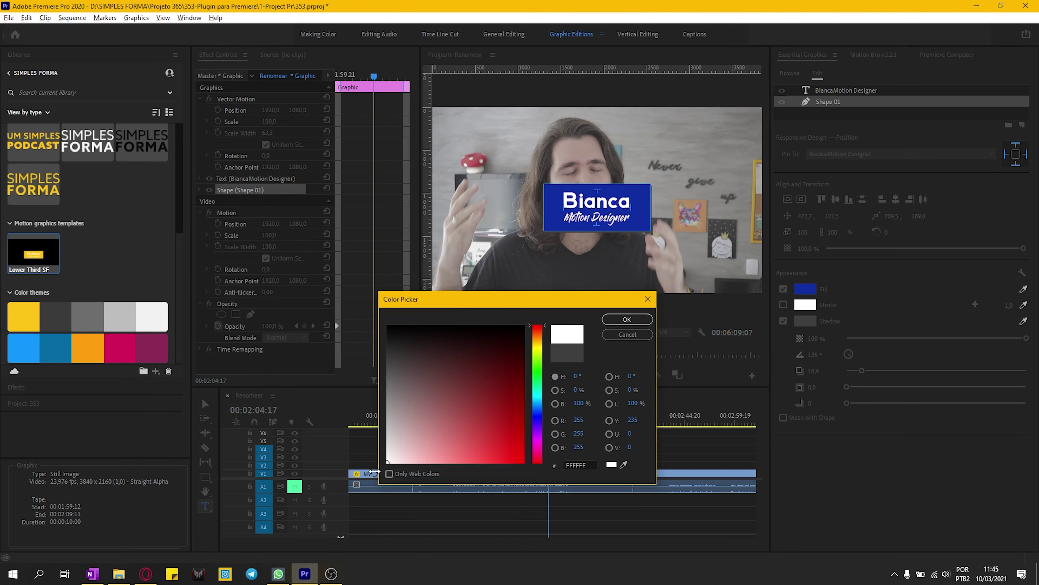
click(627, 319)
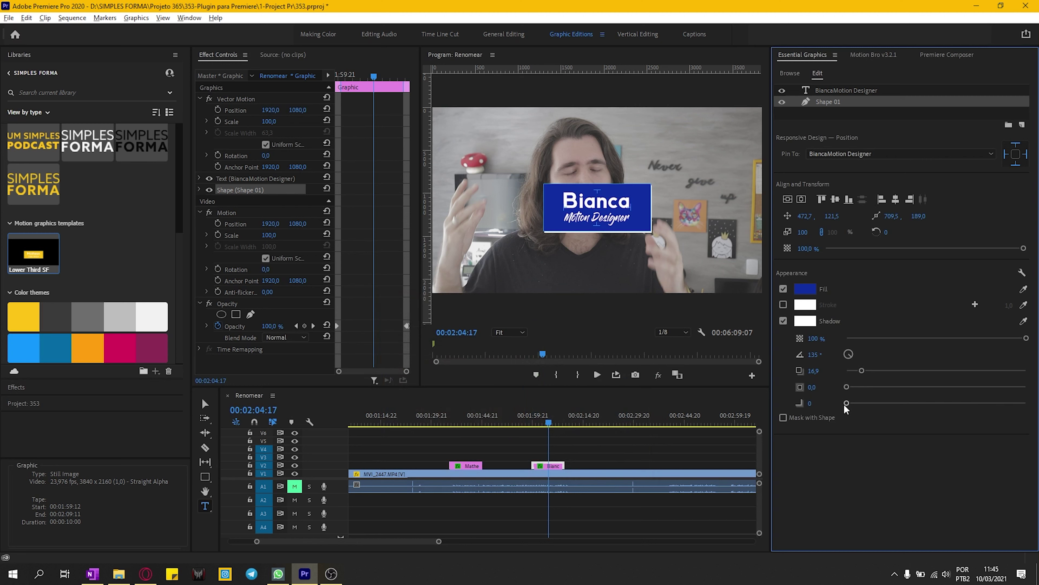
drag(874, 401, 873, 401)
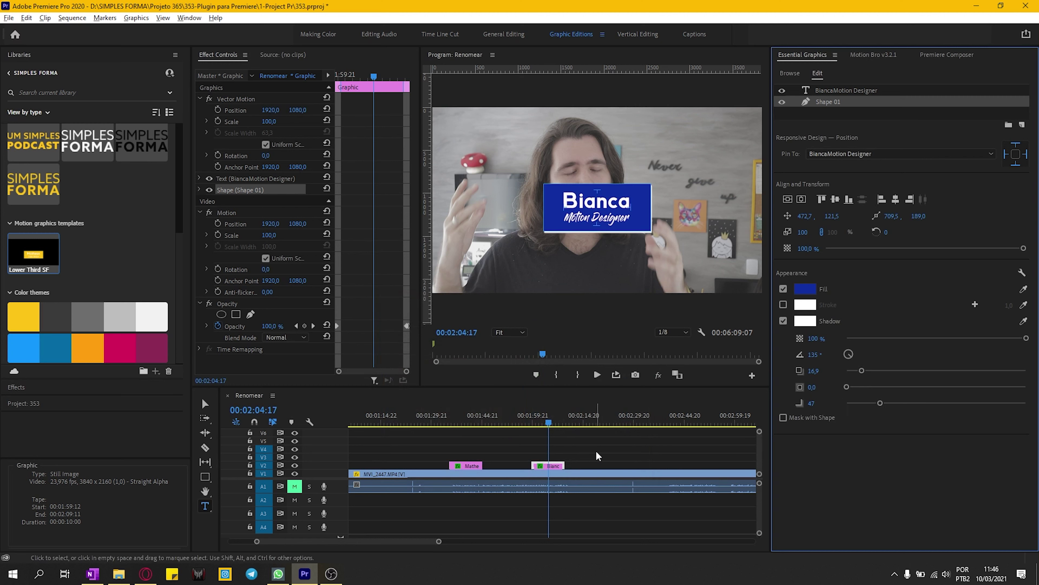
Review the first lower third at 00:01:40:08 in the sequence.
click(462, 415)
drag(464, 419, 467, 417)
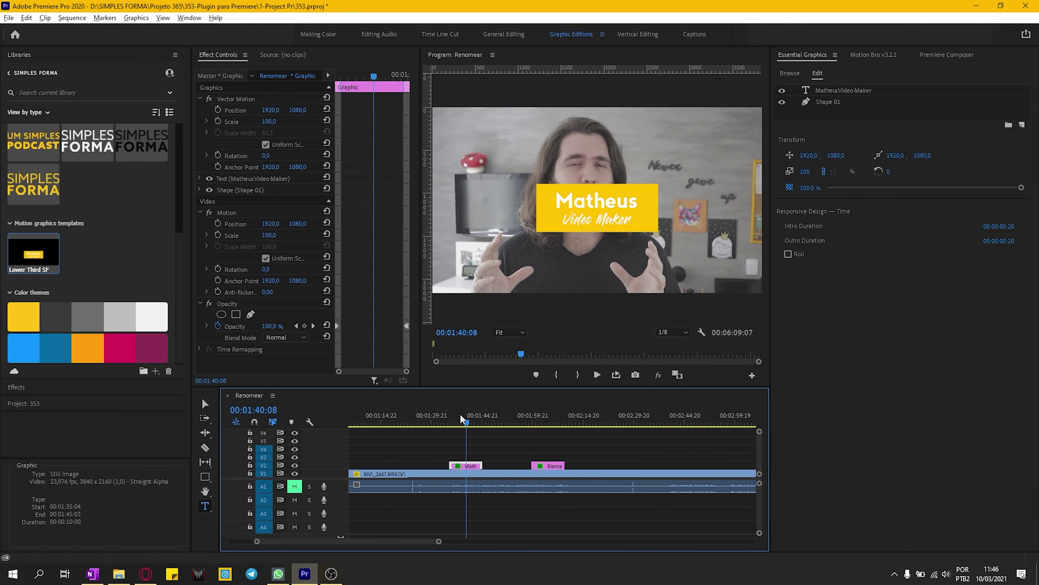